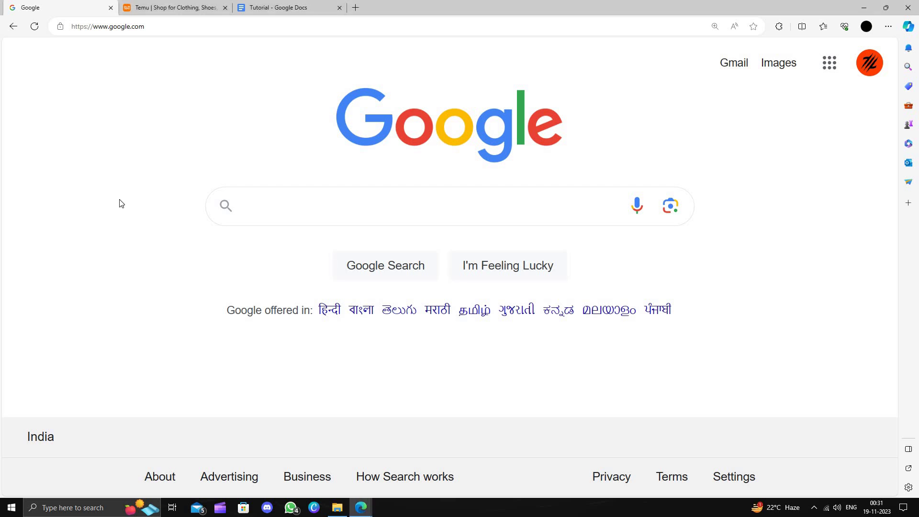
# Step: Leave the Google search page and switch to the Temu tab's Black Friday home page
pyautogui.click(254, 212)
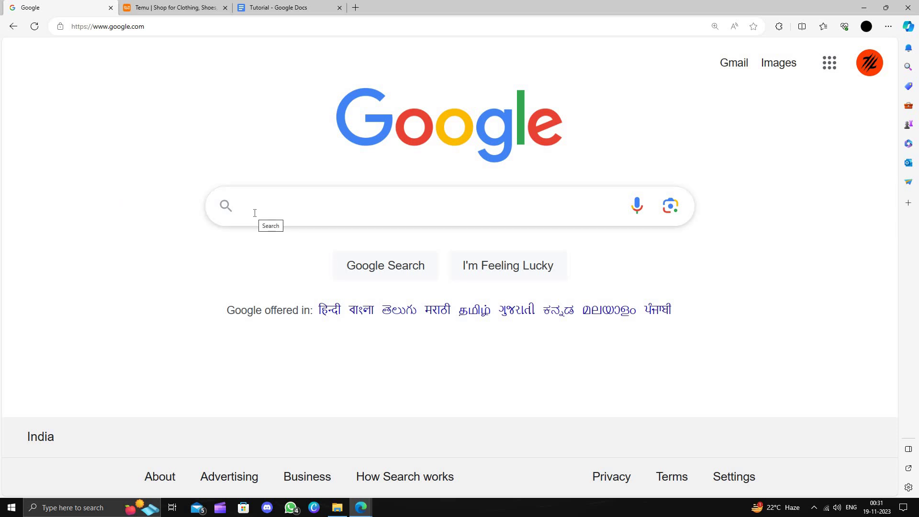
pyautogui.click(171, 147)
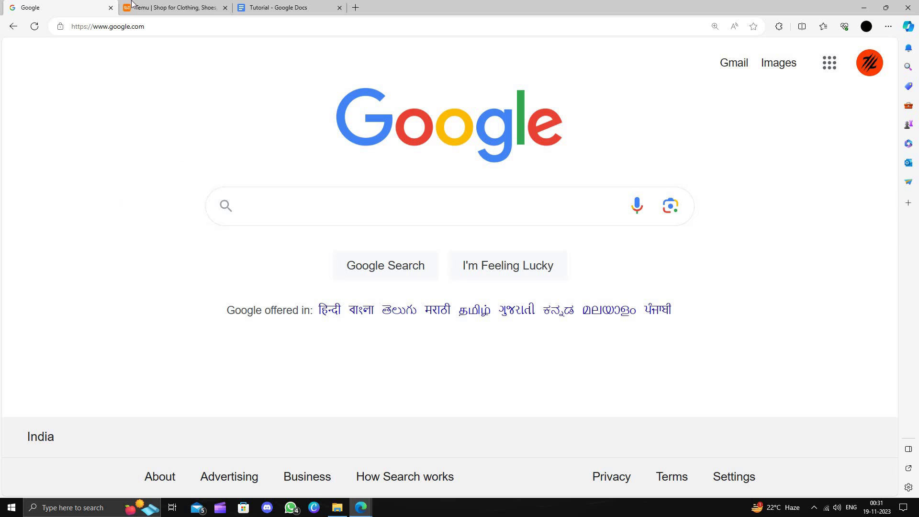
pyautogui.click(175, 6)
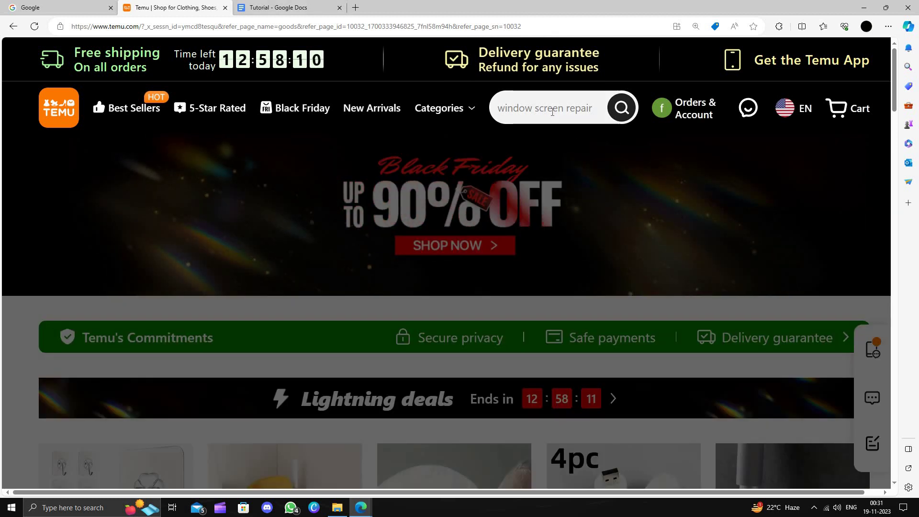
# Step: Search Temu for 'Curtain' to list curtain products
pyautogui.click(552, 108)
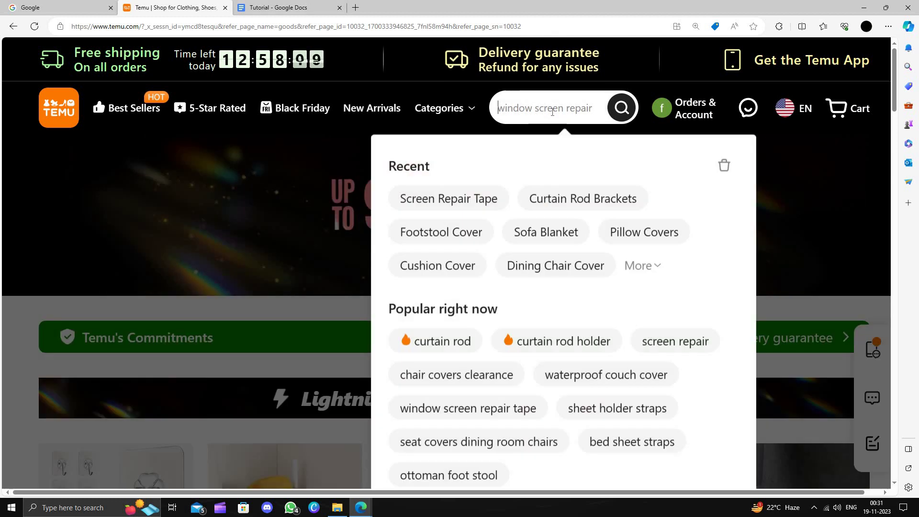
pyautogui.write('Curtain')
pyautogui.press('Return')
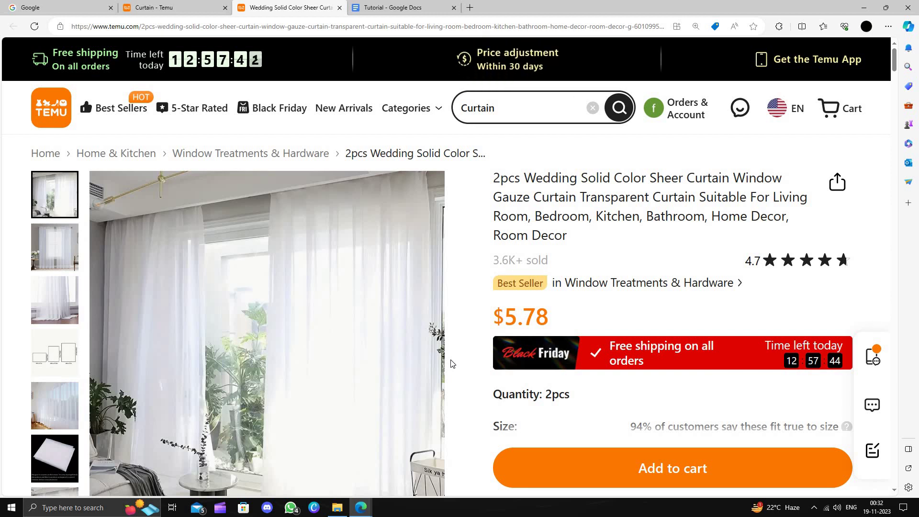
pyautogui.scroll(-3, 619, 298)
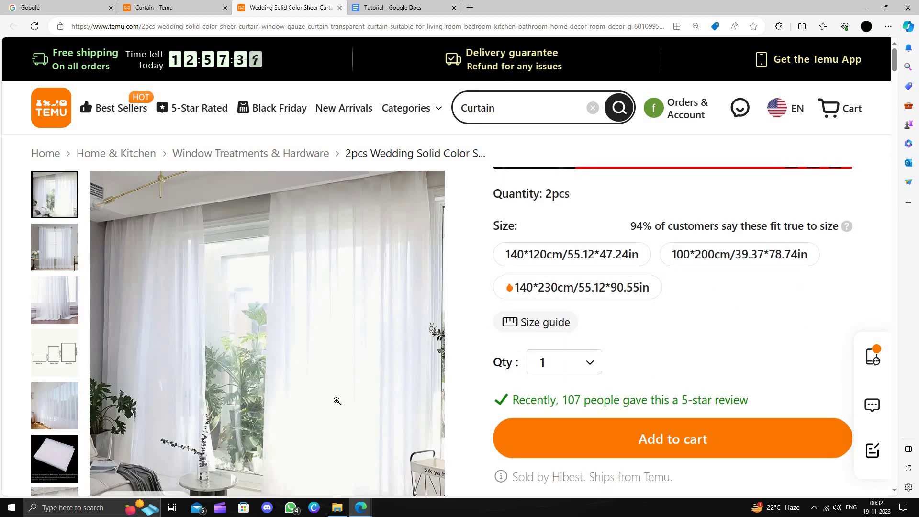
# Step: Show the third curtain close-up photo as the main product image
pyautogui.click(55, 301)
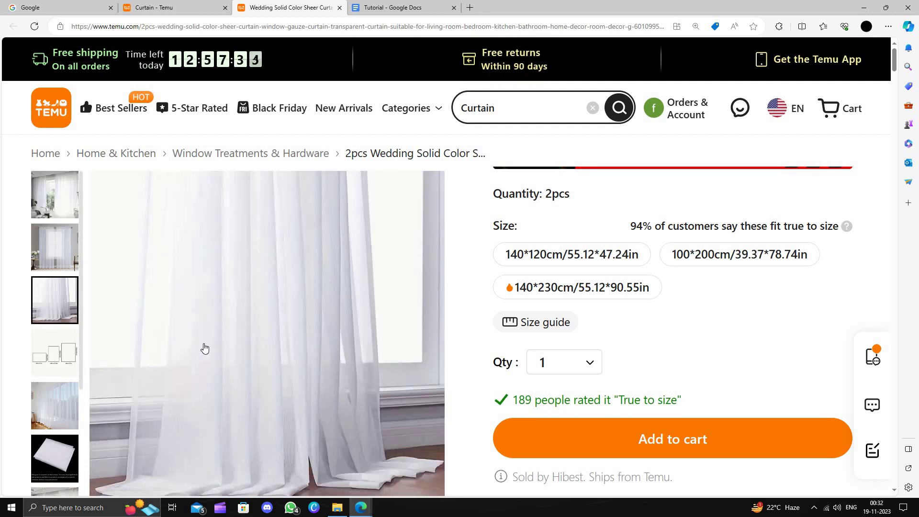
pyautogui.scroll(-3, 72, 287)
pyautogui.scroll(-3, 85, 273)
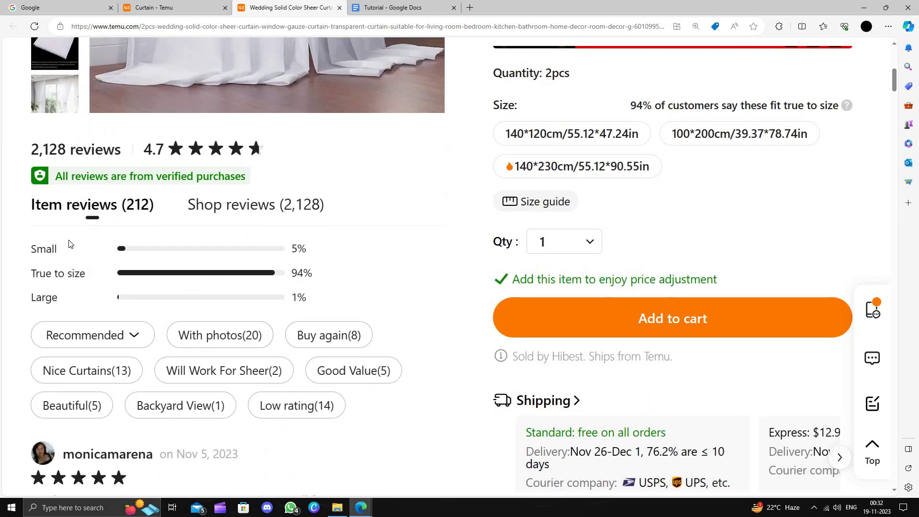
pyautogui.scroll(-3, 114, 256)
pyautogui.scroll(-2, 144, 316)
pyautogui.scroll(-3, 244, 345)
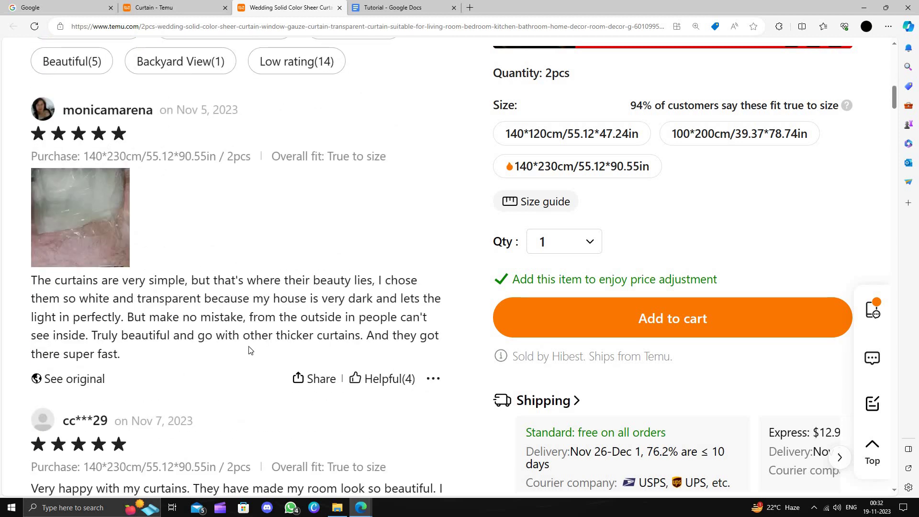
pyautogui.scroll(-3, 250, 350)
pyautogui.scroll(-5, 251, 350)
pyautogui.scroll(-4, 250, 350)
pyautogui.scroll(-2, 250, 350)
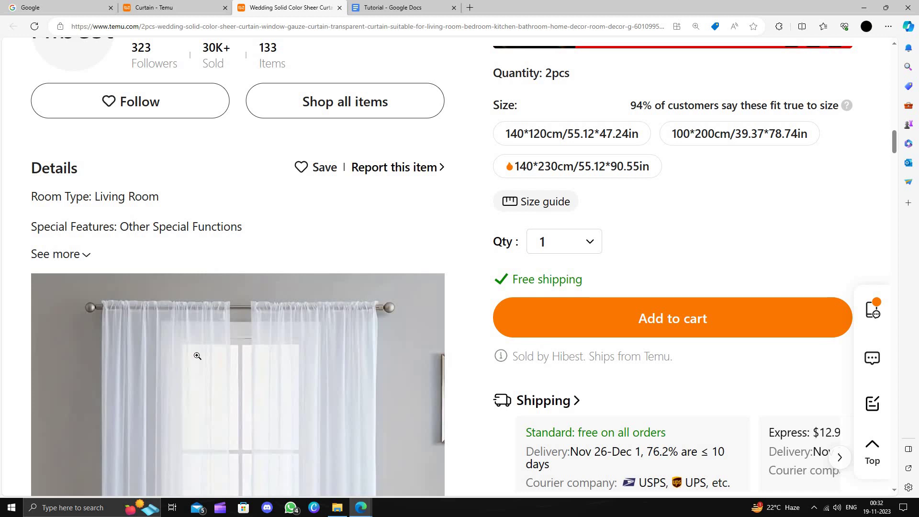
# Step: Expand the curtain details to show material, rod pocket and item ID HD19047
pyautogui.click(57, 253)
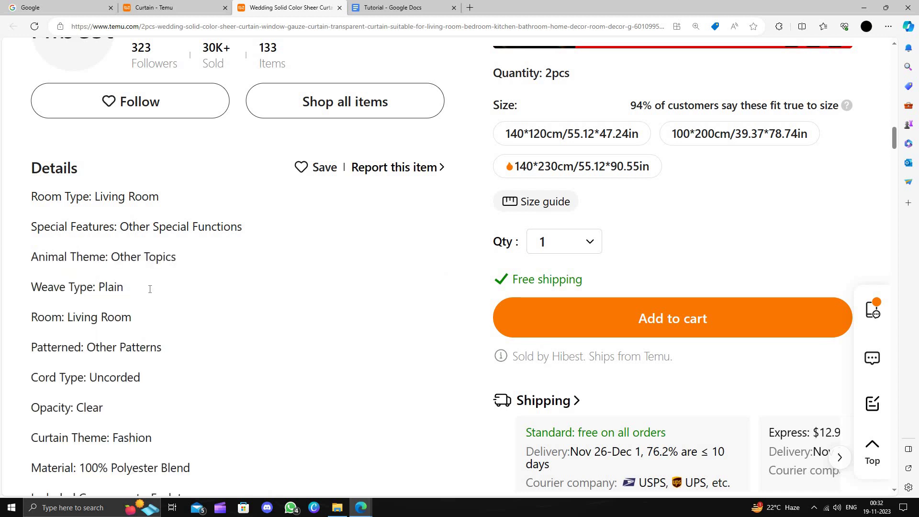
pyautogui.scroll(-2, 144, 288)
pyautogui.scroll(-2, 144, 287)
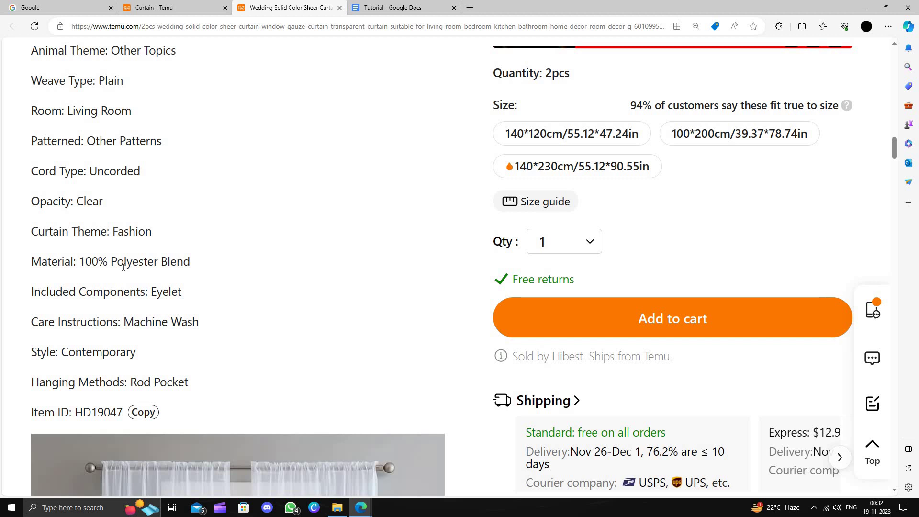
pyautogui.scroll(-3, 174, 305)
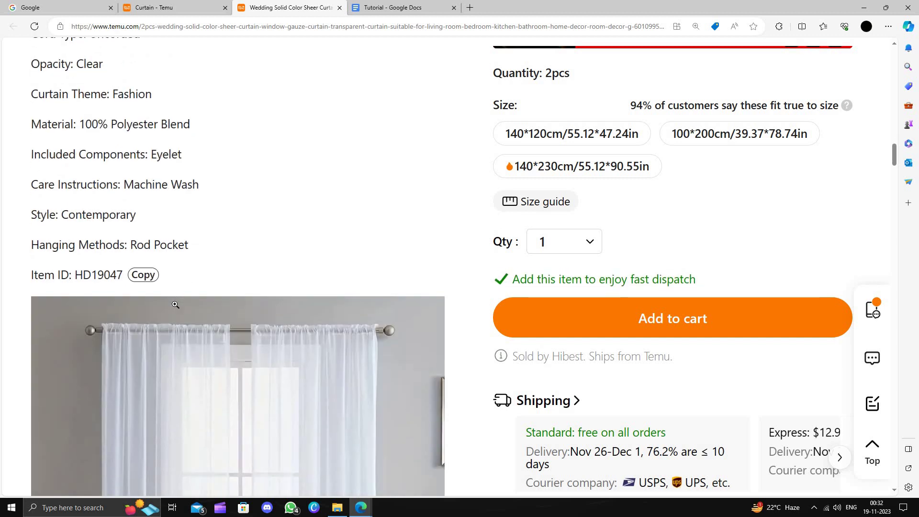
pyautogui.scroll(-2, 334, 371)
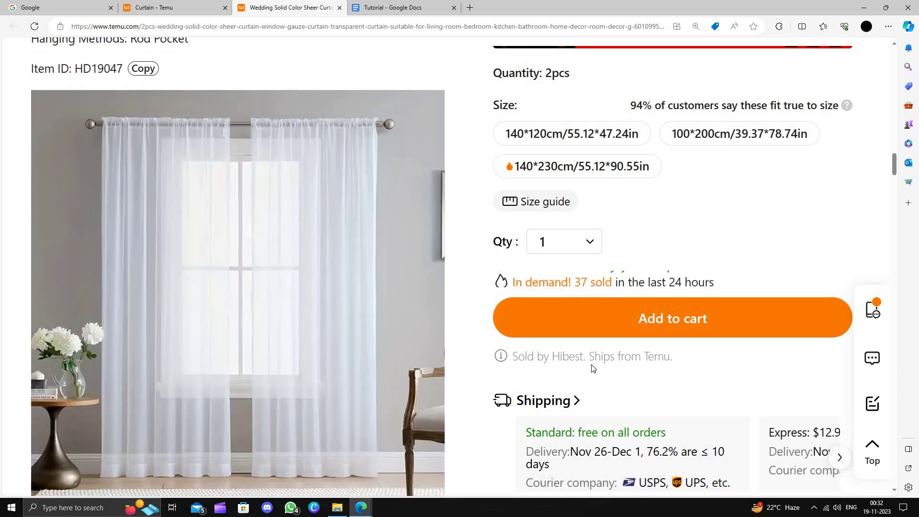
pyautogui.scroll(-5, 372, 342)
pyautogui.scroll(-5, 372, 342)
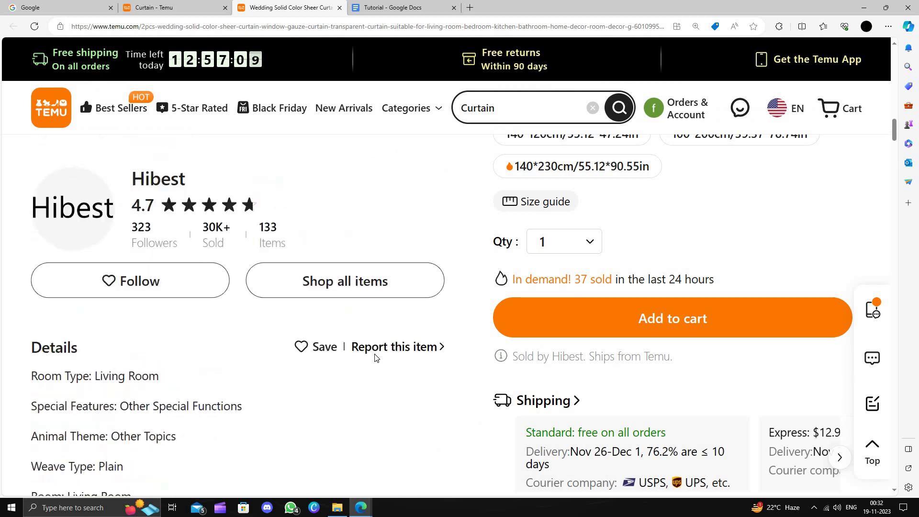
pyautogui.scroll(-5, 372, 342)
pyautogui.scroll(3, 374, 359)
pyautogui.scroll(5, 374, 370)
pyautogui.scroll(5, 374, 369)
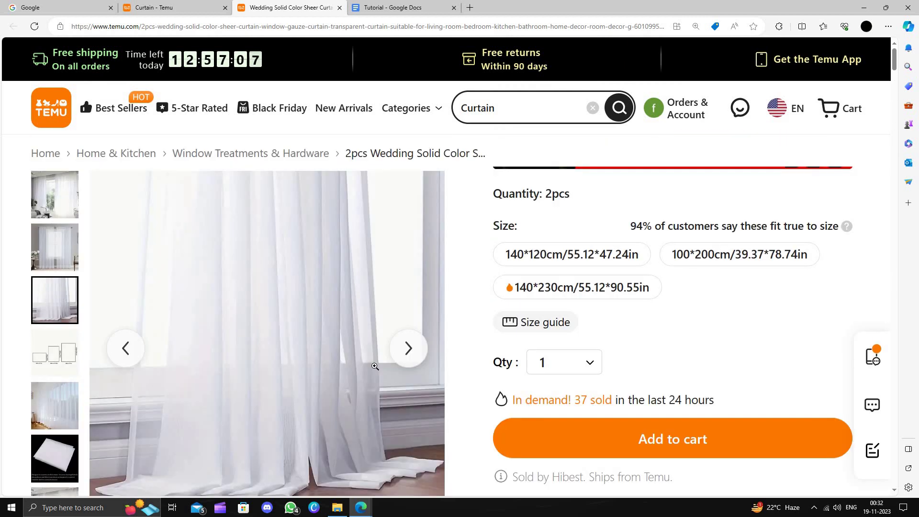
# Step: Check the product page's web address, then dismiss the address suggestions
pyautogui.click(277, 26)
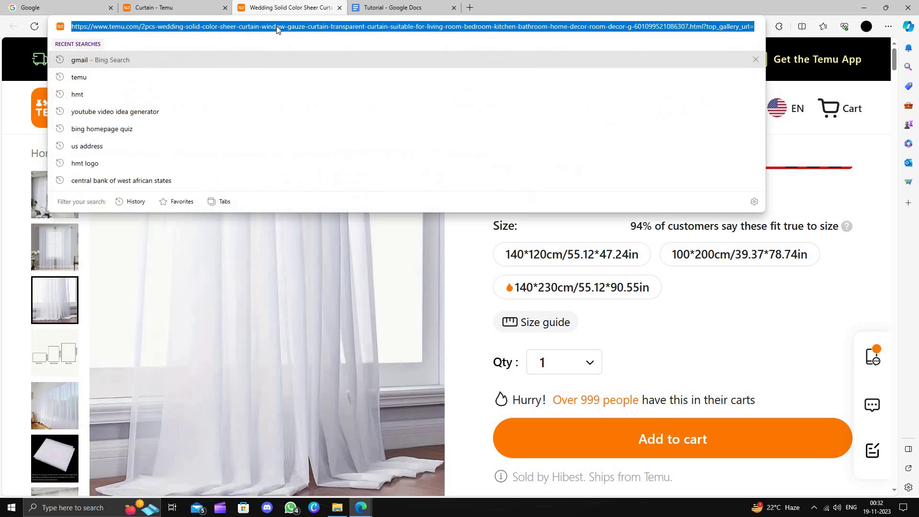
pyautogui.click(453, 311)
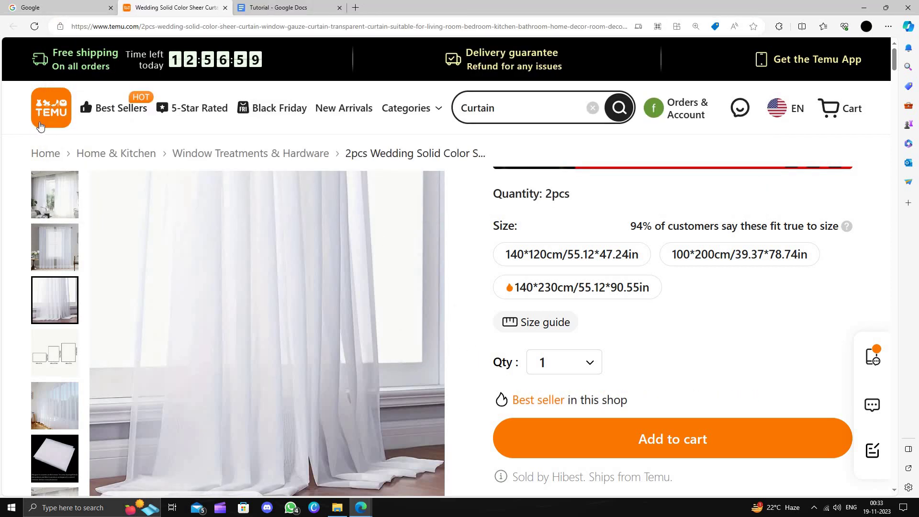